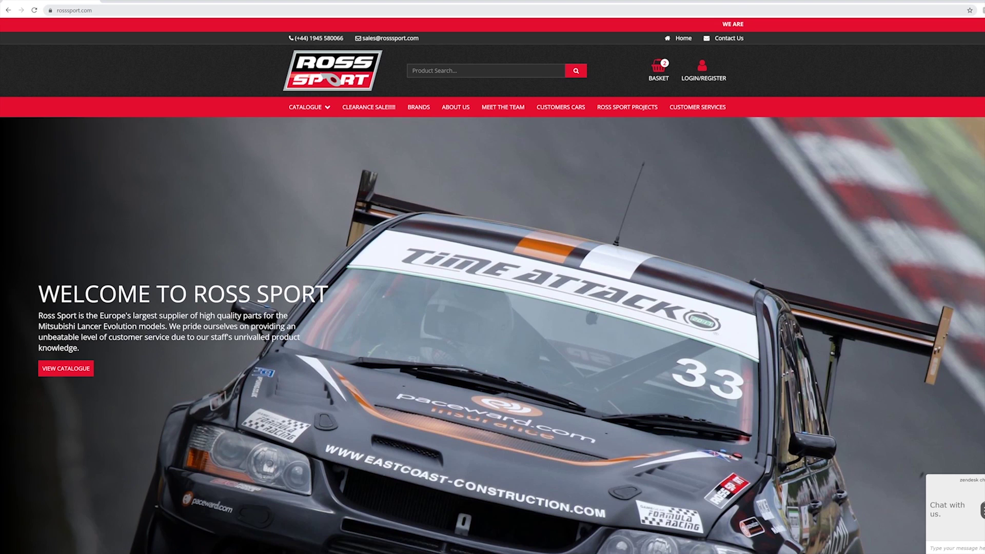
Navigate Catalogue > EVO X > Chassis & Suspension > Suspension Kits to the BC Suspension coilovers
click(308, 107)
click(337, 171)
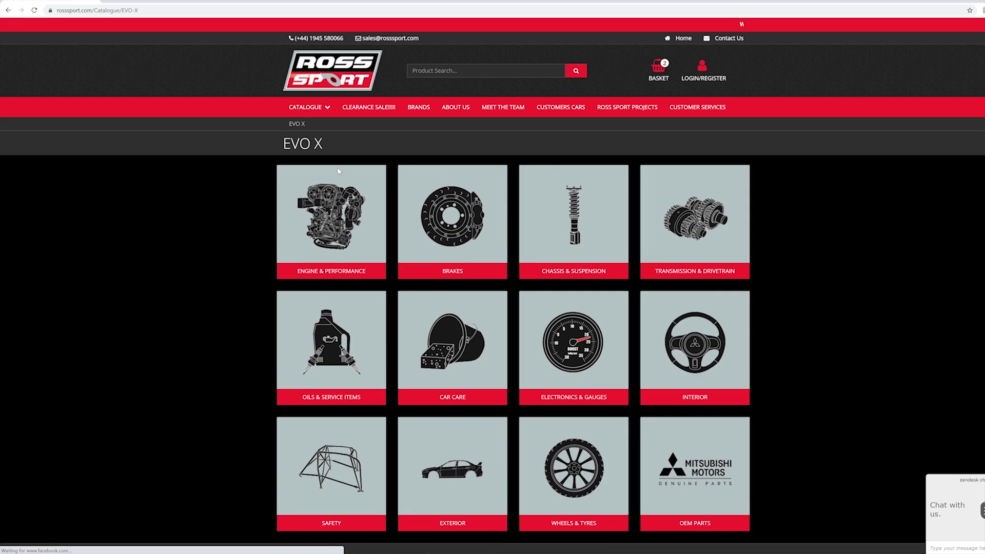
click(571, 272)
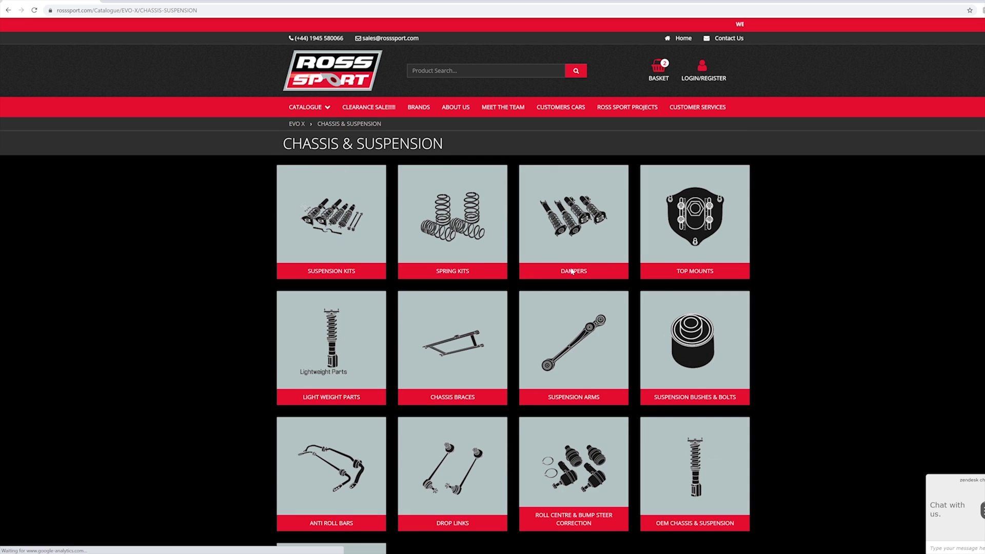
click(345, 272)
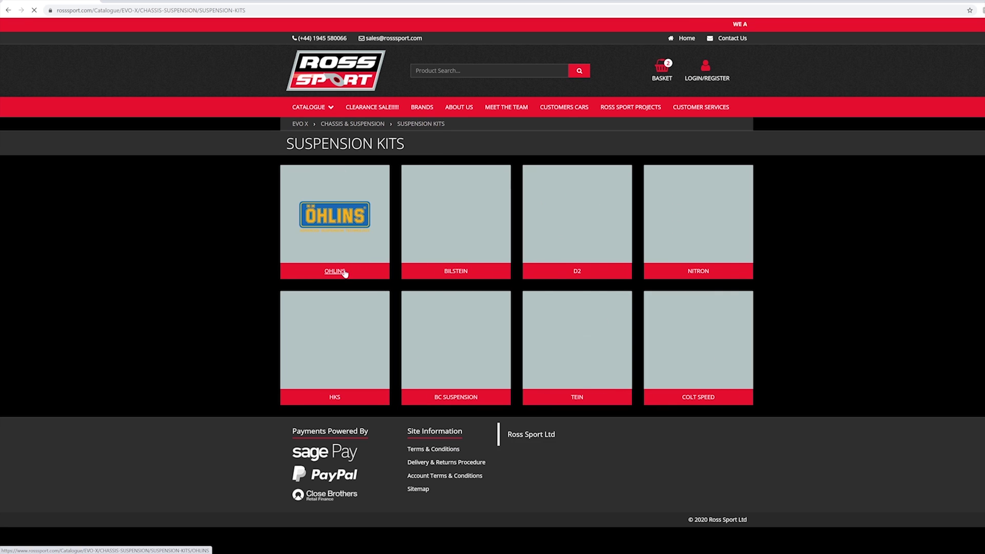
click(449, 400)
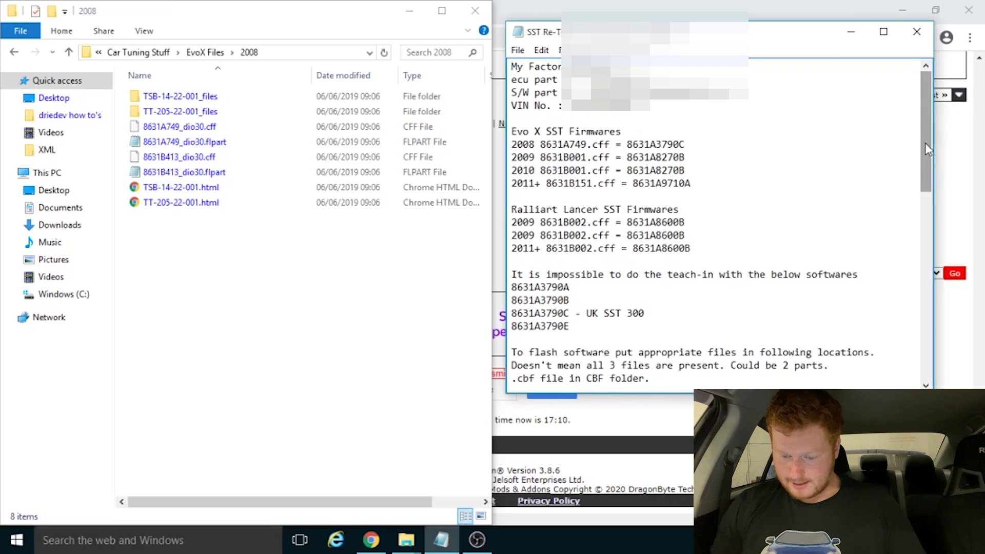
drag(925, 142, 957, 354)
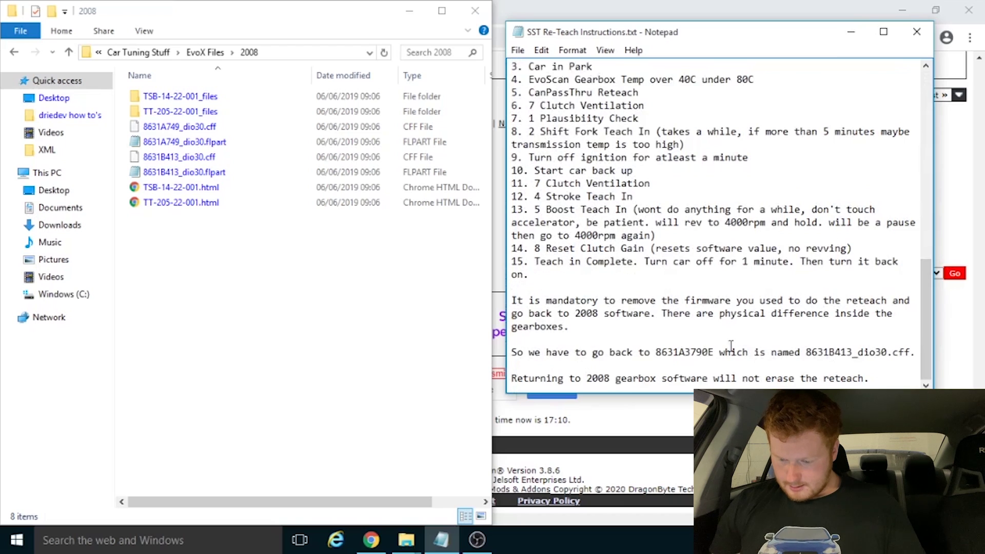
drag(806, 353, 853, 353)
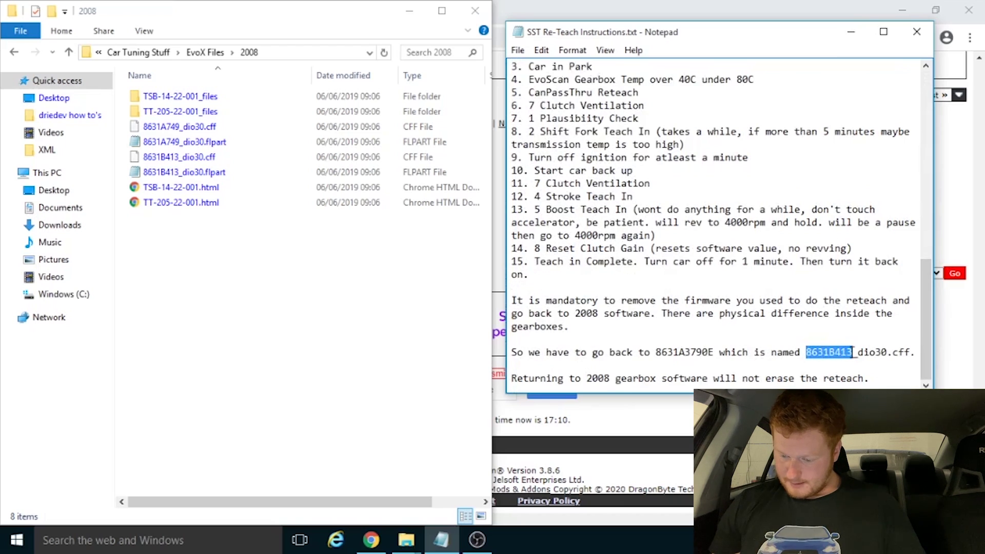
click(861, 319)
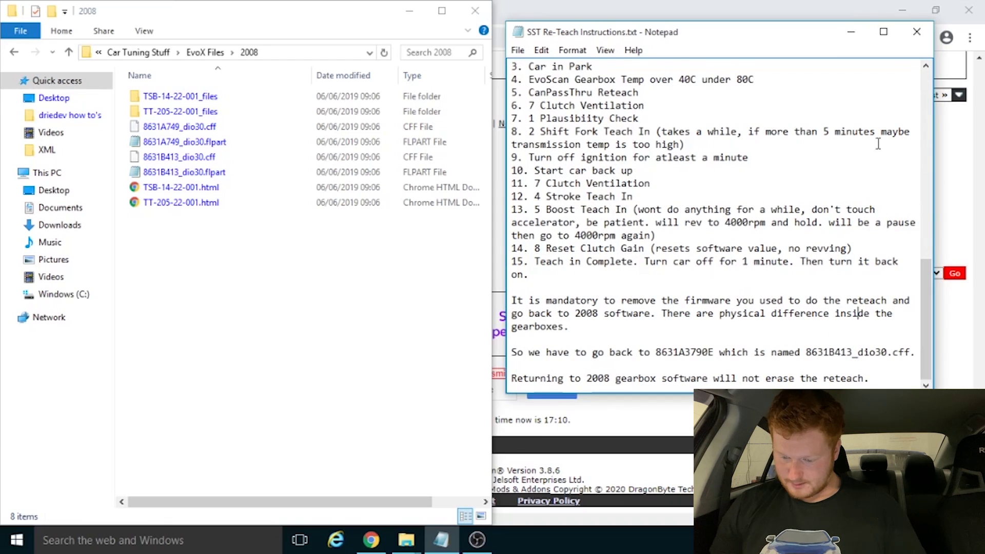
scroll(877, 144, up, 10)
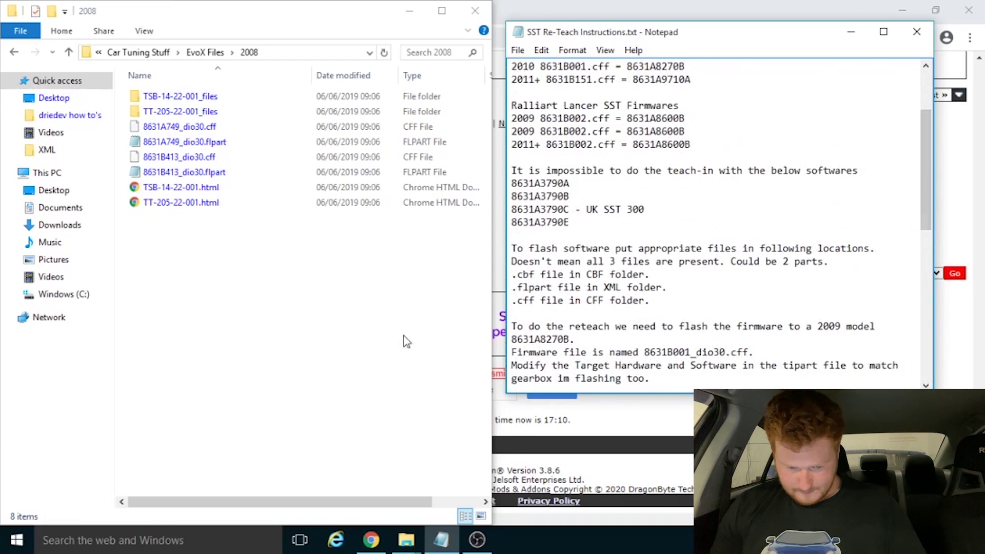
Copy 8631B413_dio30.flpart and open the PassThruCAN DiagDB XML folder
right_click(290, 177)
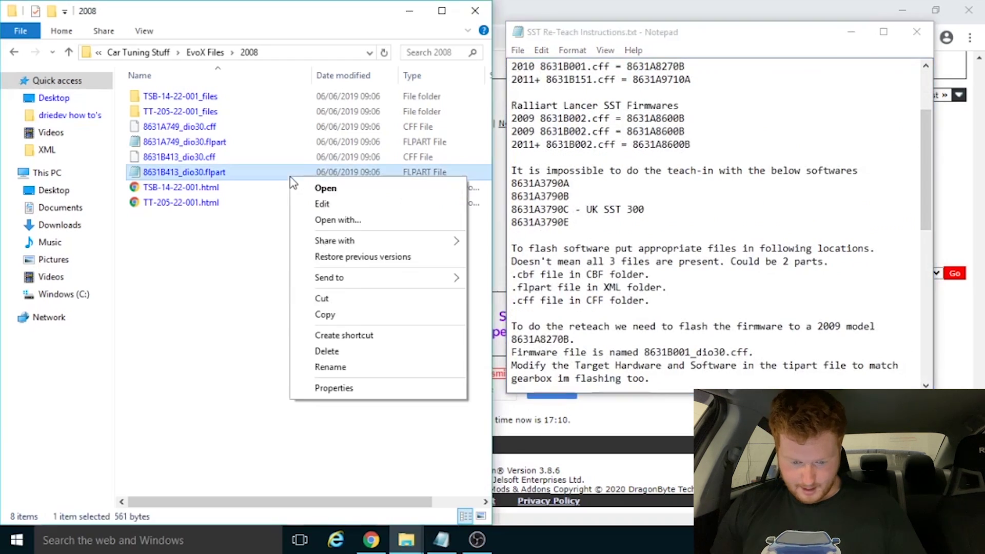
click(351, 300)
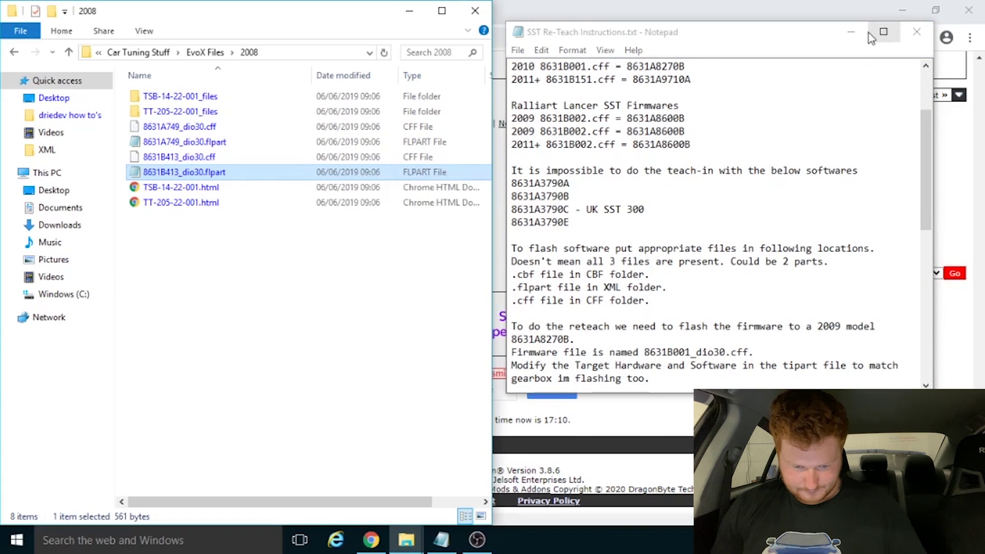
click(851, 32)
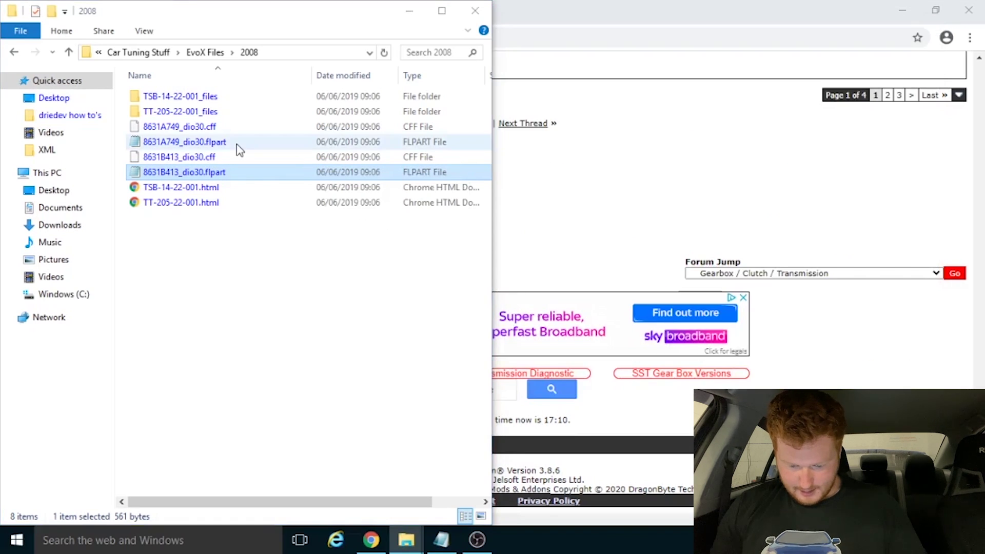
mouse_move(406, 540)
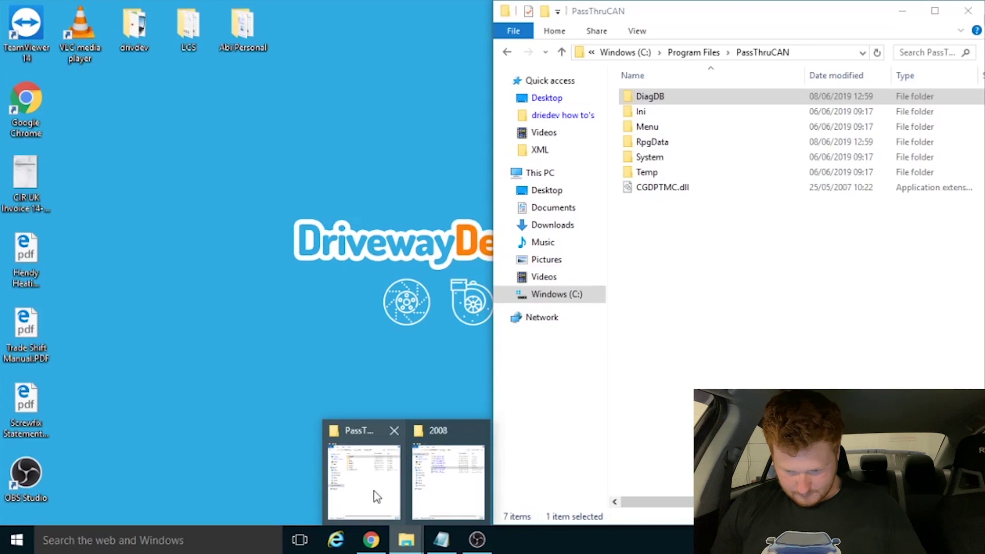
click(377, 497)
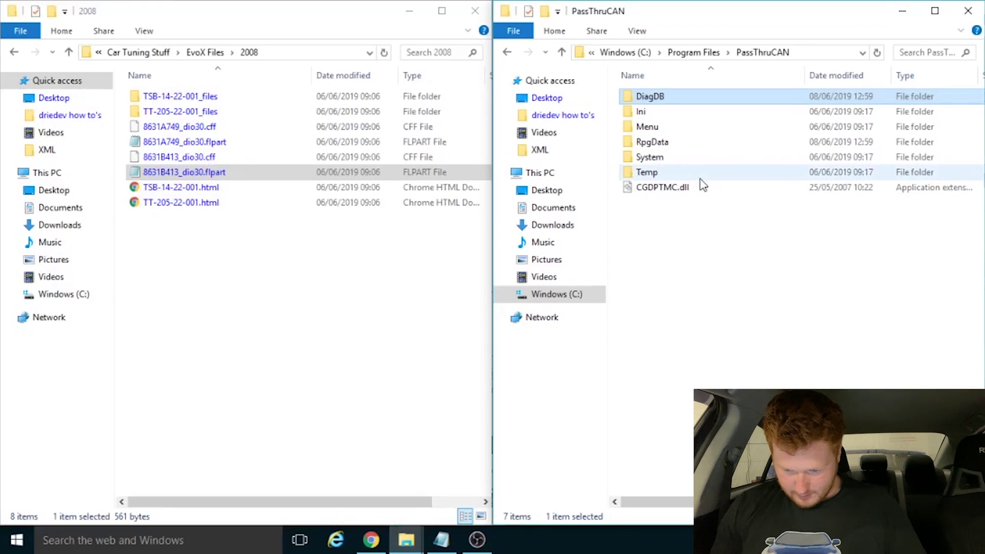
double_click(707, 98)
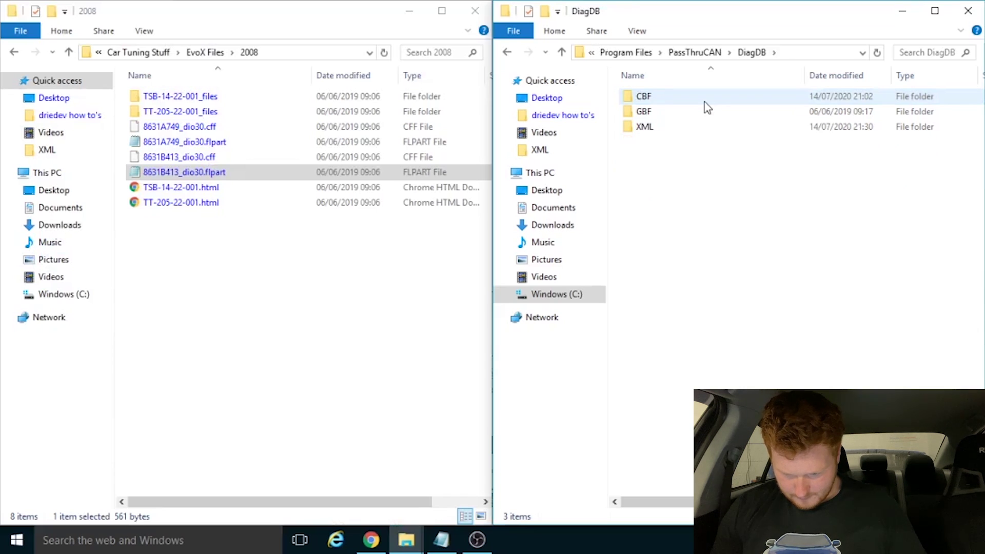
key(x)
key(Return)
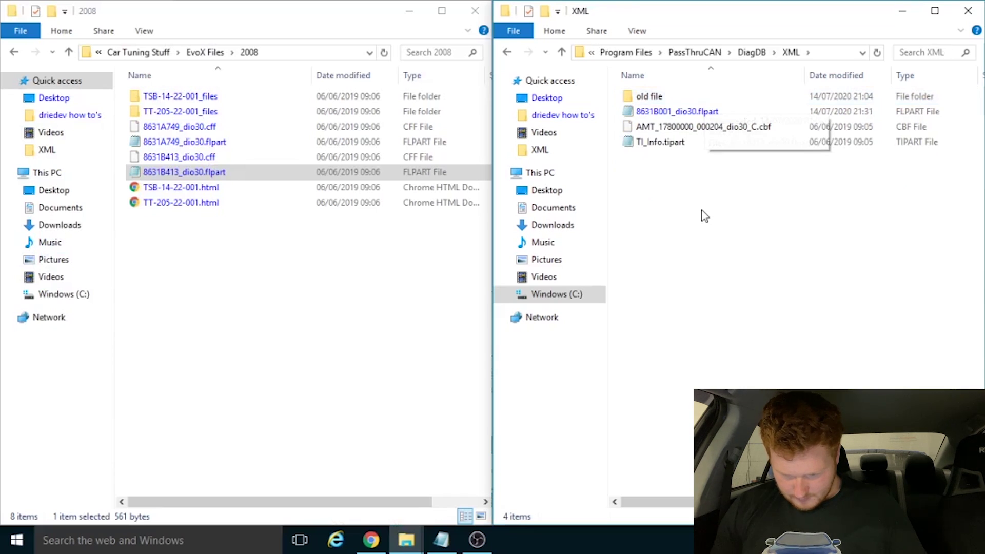
Delete the old 8631B001_dio30.flpart from XML and paste the new flpart in
click(716, 113)
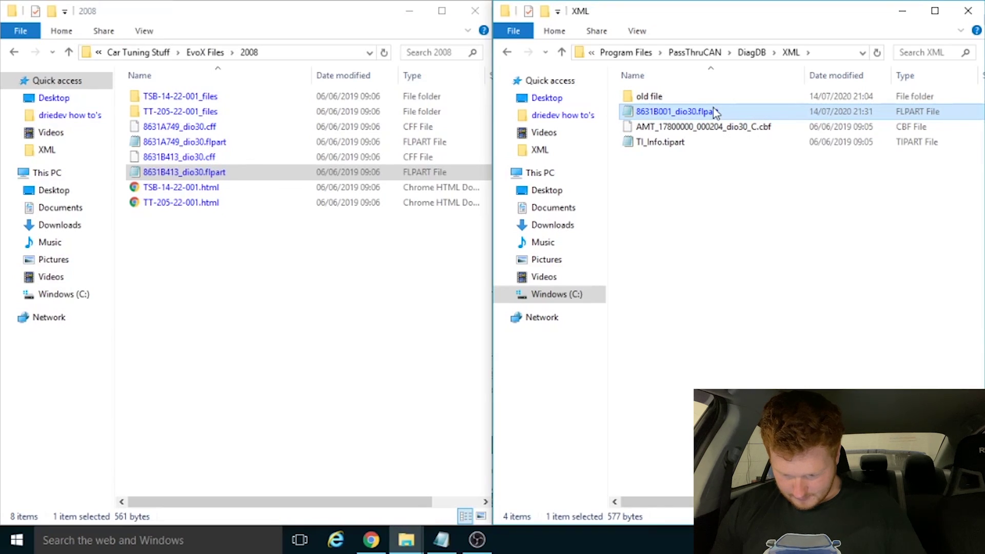
key(Delete)
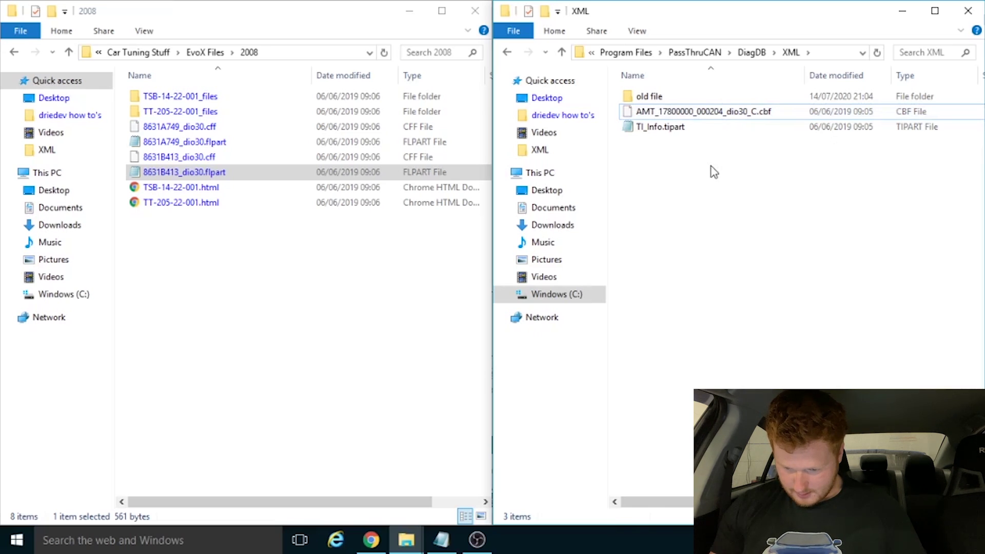
key(ctrl+v)
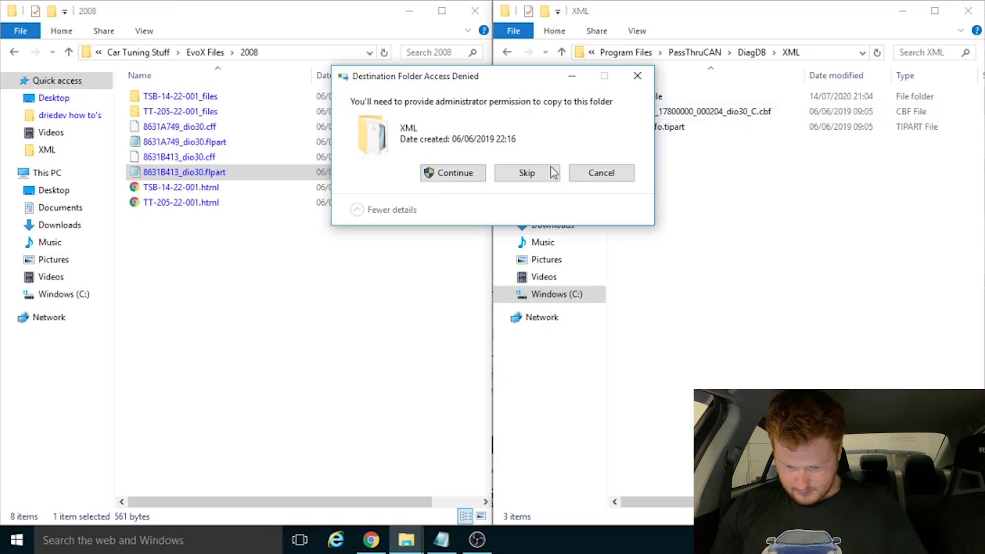
Grant administrator permission so 8631B413_dio30.flpart copies into the XML folder
click(468, 176)
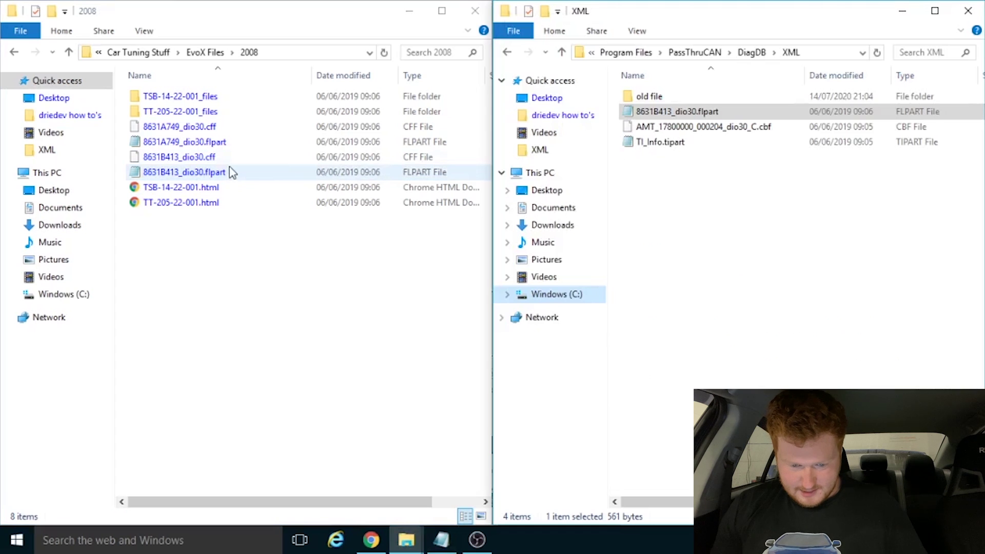
Copy 8631B413_dio30.cff and open DiagDB's RpgData CFF folder
right_click(234, 157)
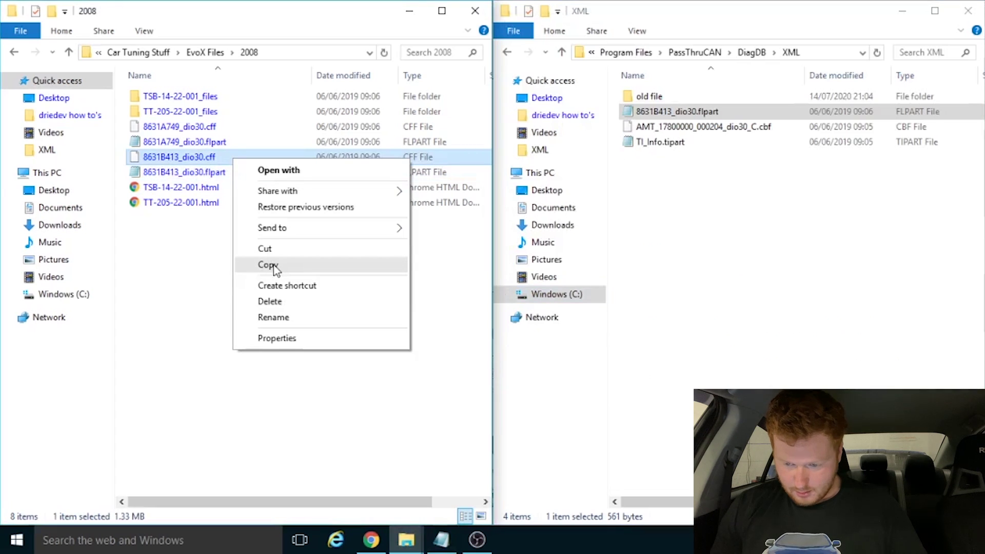
click(267, 264)
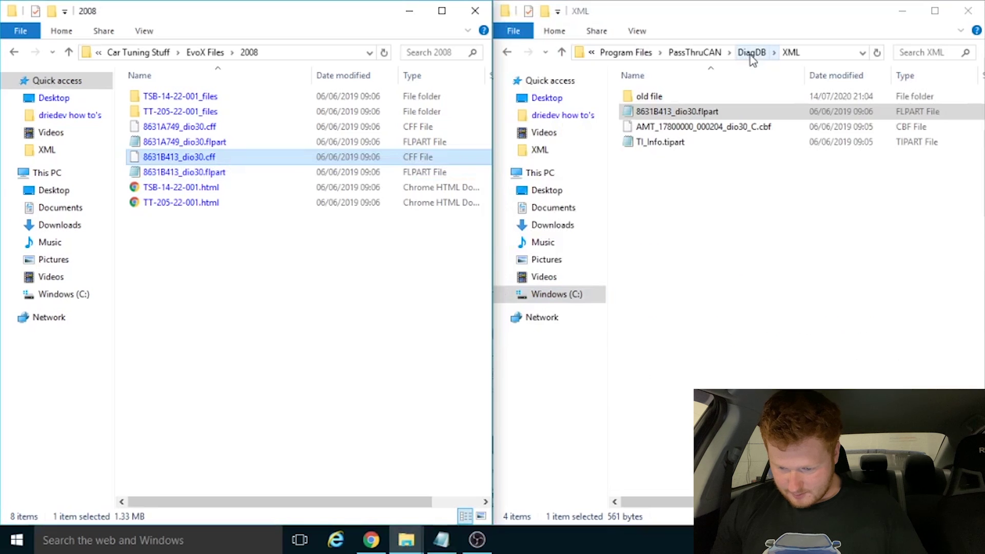
click(752, 53)
double_click(714, 114)
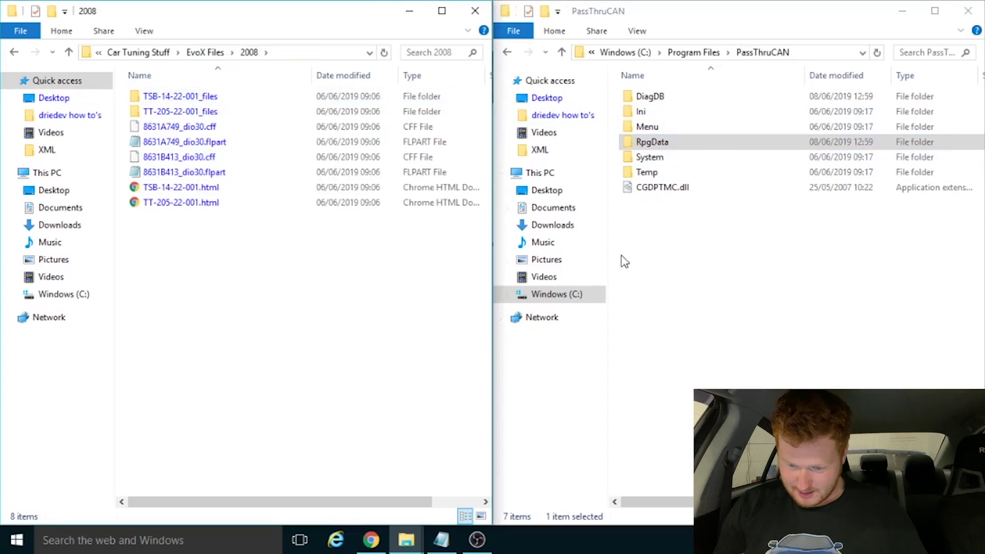
double_click(684, 148)
double_click(688, 101)
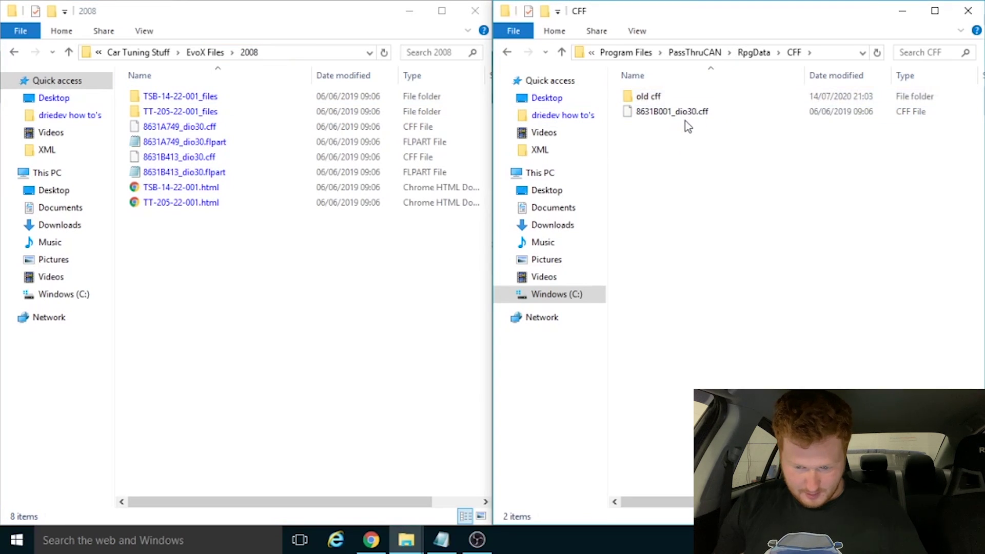
Delete the old 8631B001_dio30.cff from CFF with administrator permission
click(690, 116)
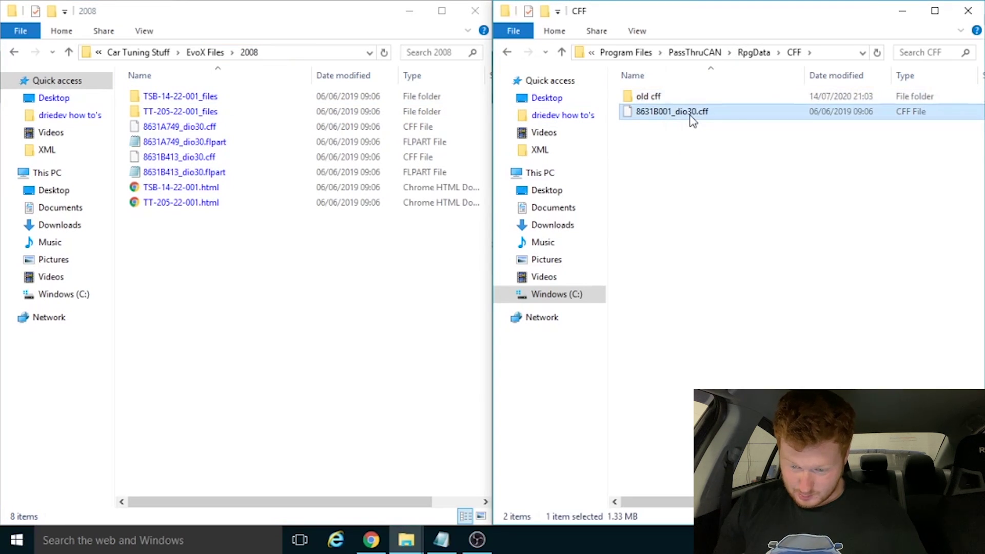
key(Delete)
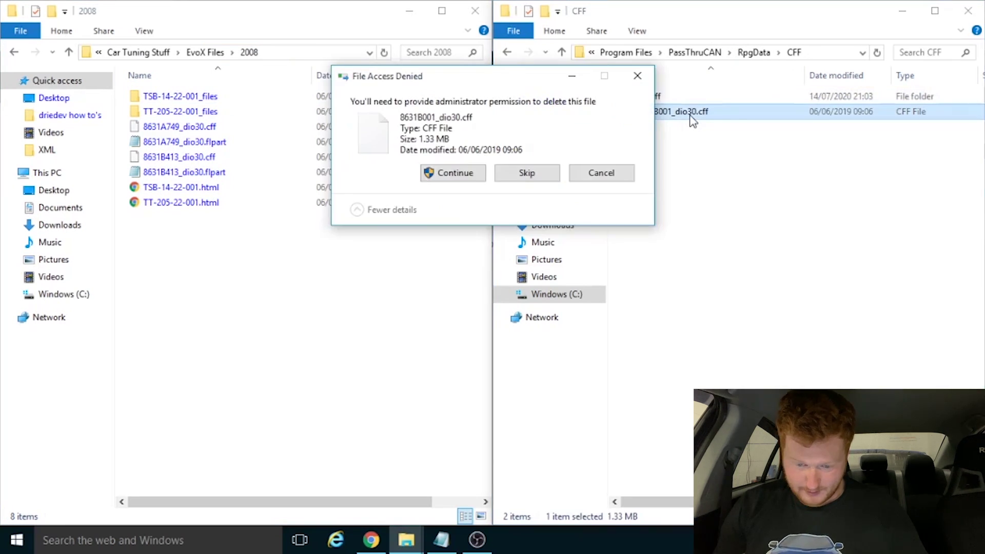
click(468, 173)
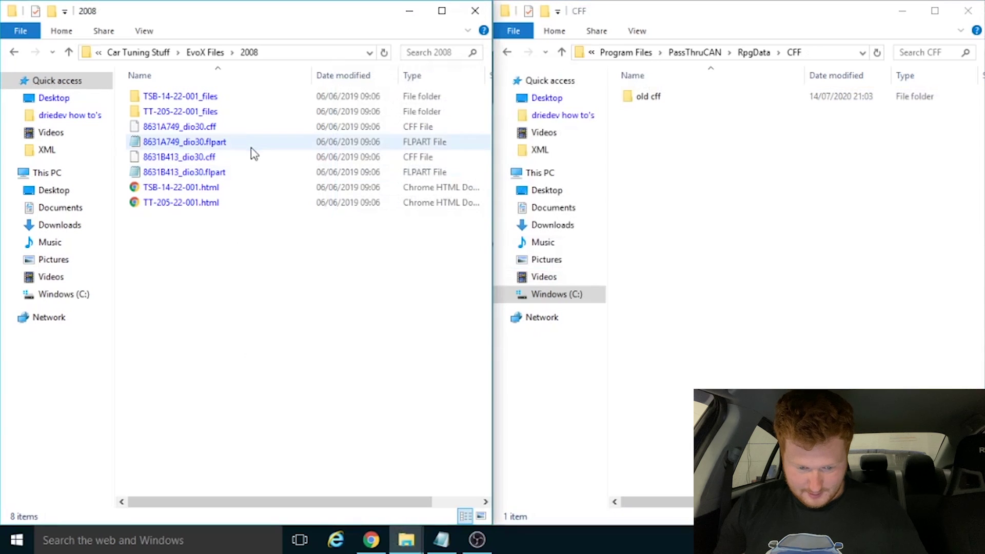
Move 8631B413_dio30.cff into CFF as administrator, then undo so the 2008 folder keeps it
drag(250, 154, 738, 231)
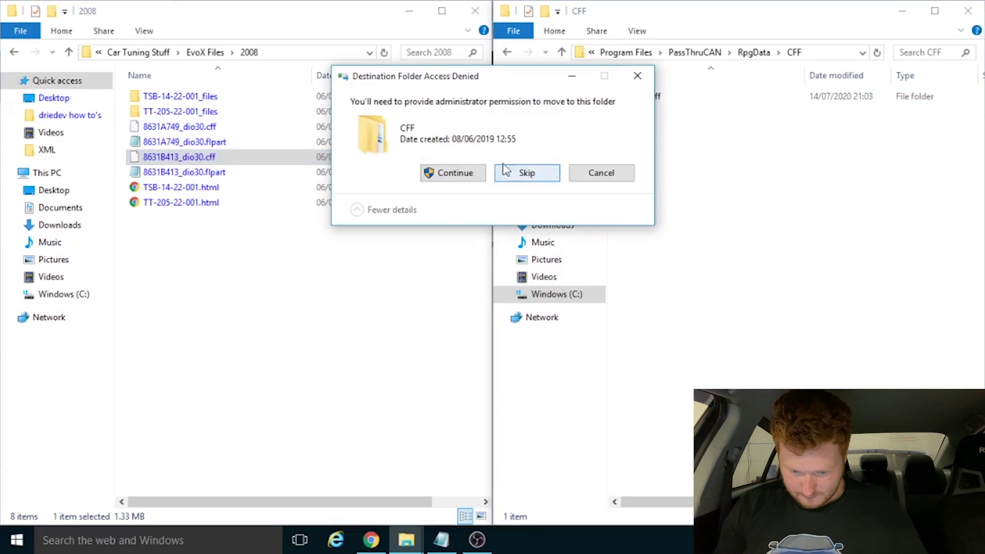
click(462, 173)
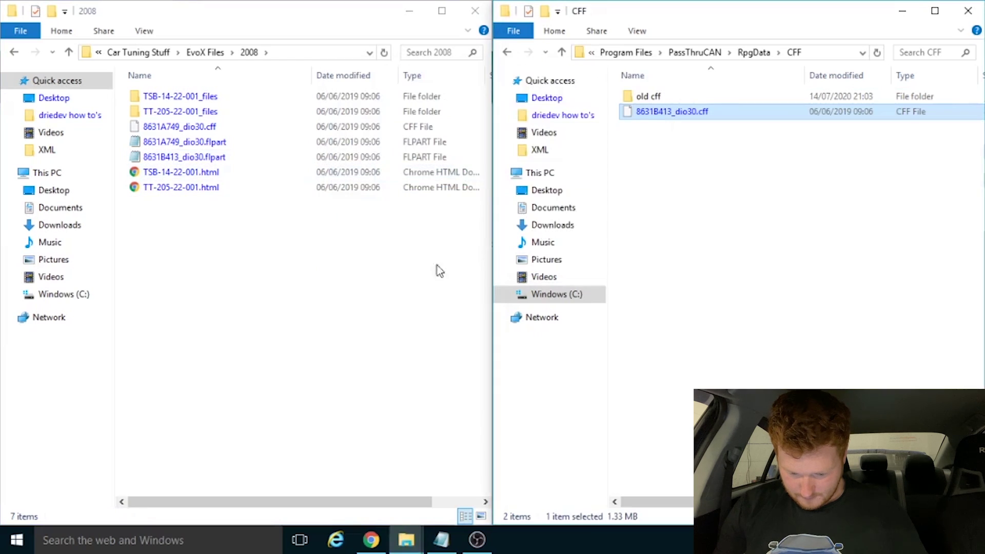
key(ctrl+z)
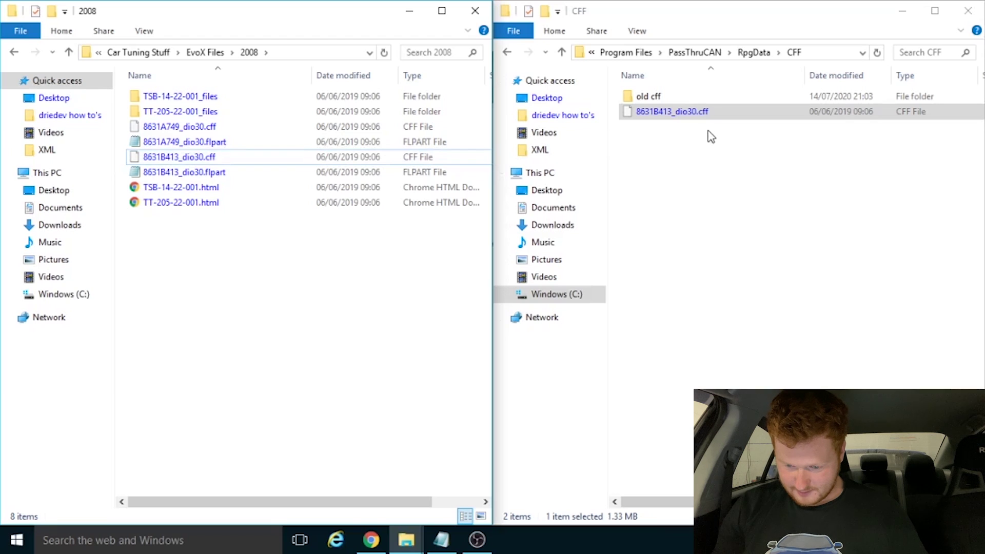
click(703, 53)
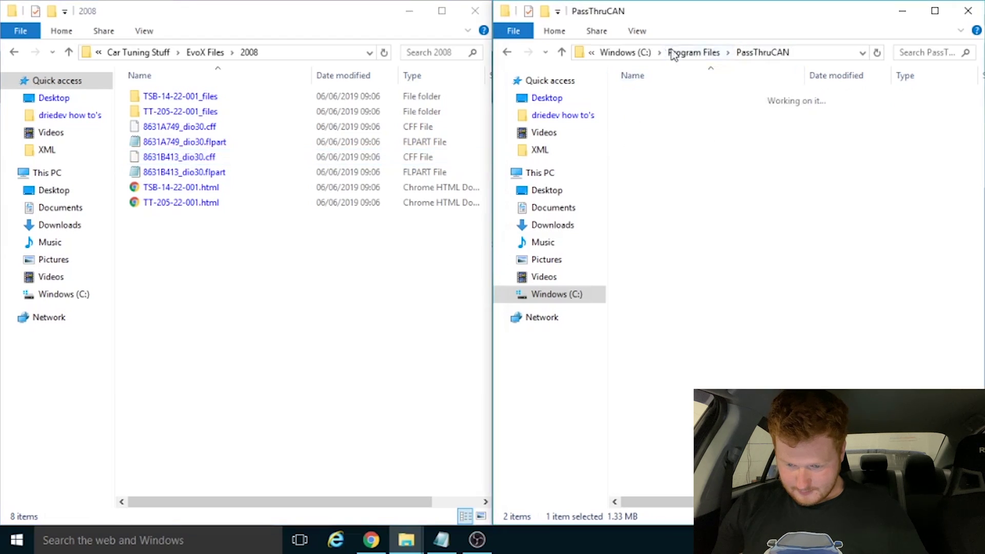
Look through DiagDB's CBF and GBF folders, then open XML and select 8631B413_dio30.flpart
double_click(676, 101)
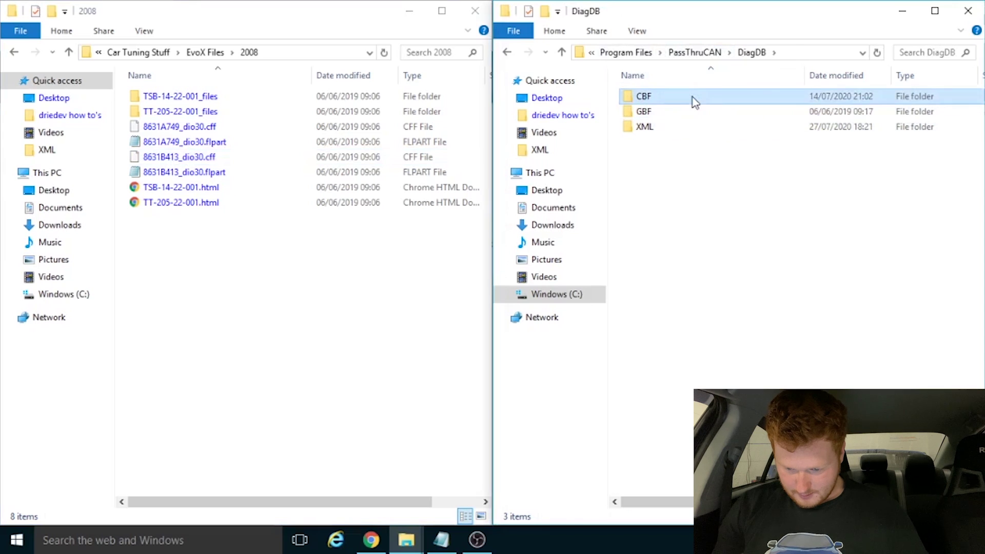
double_click(693, 98)
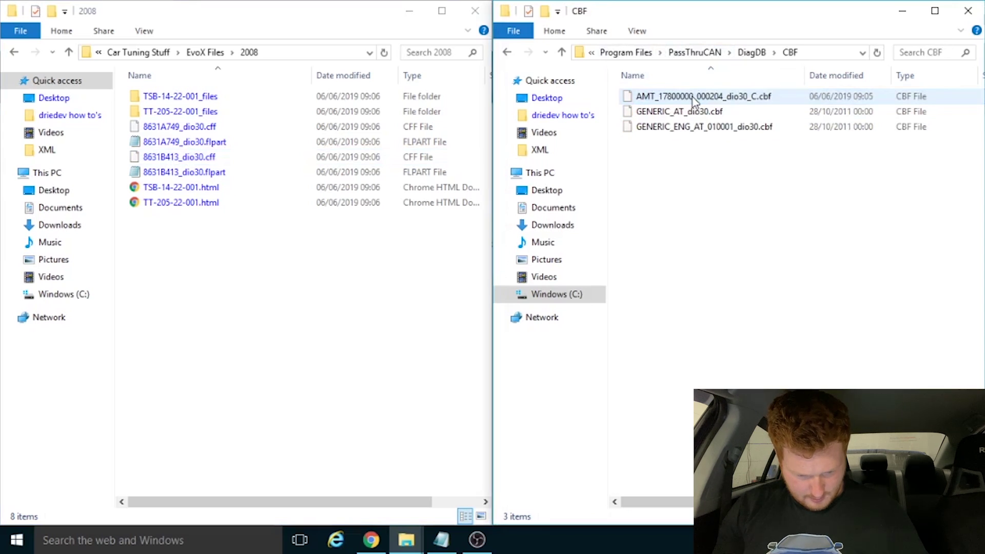
key(BackSpace)
key(Down)
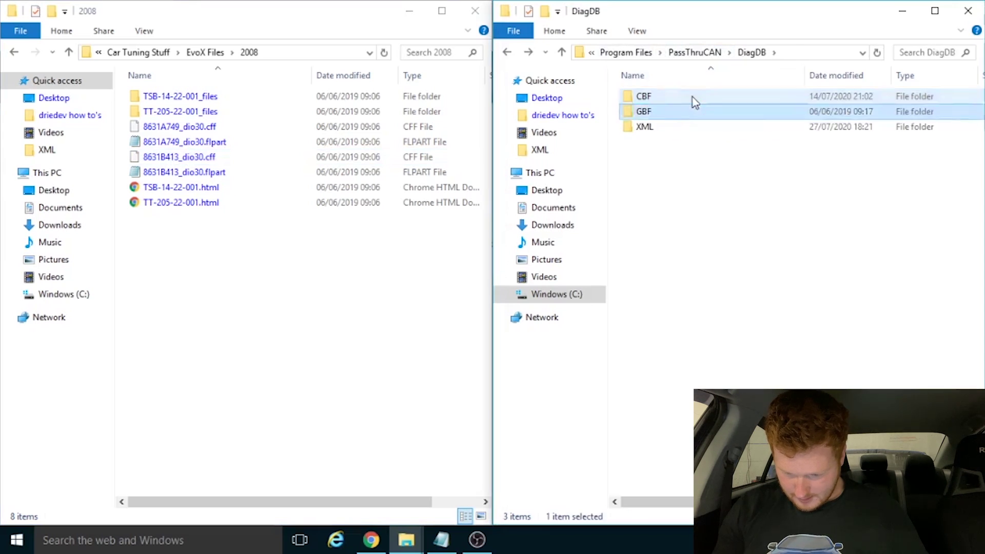
key(Return)
key(BackSpace)
key(Down)
key(Return)
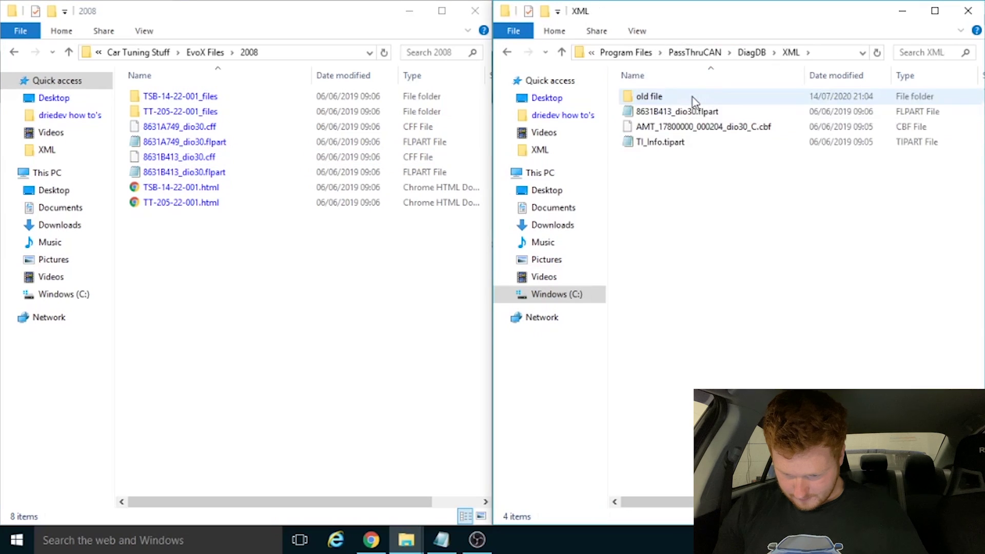
key(Down)
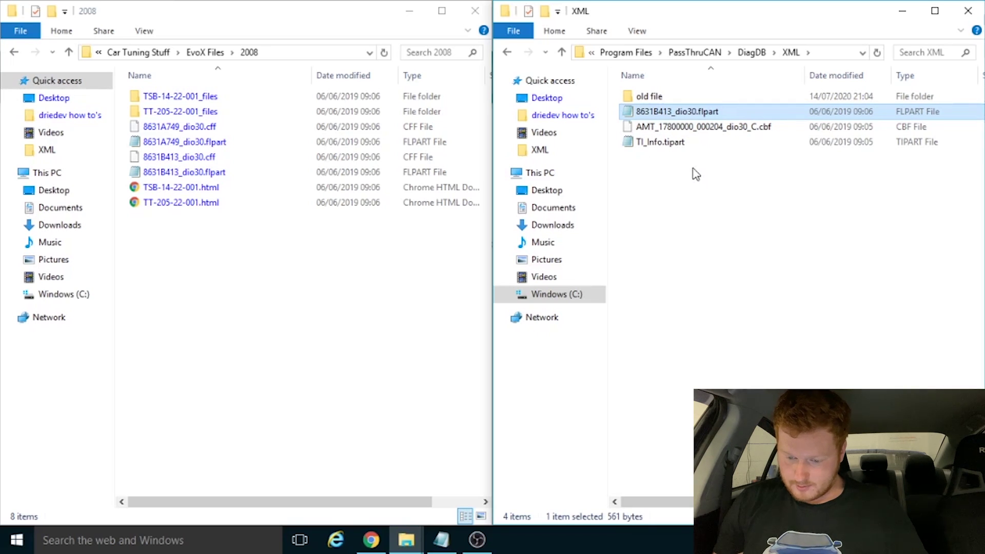
Glance at TI_Info.tipart, then open 8631B413_dio30.flpart in Notepad and widen the window
double_click(699, 154)
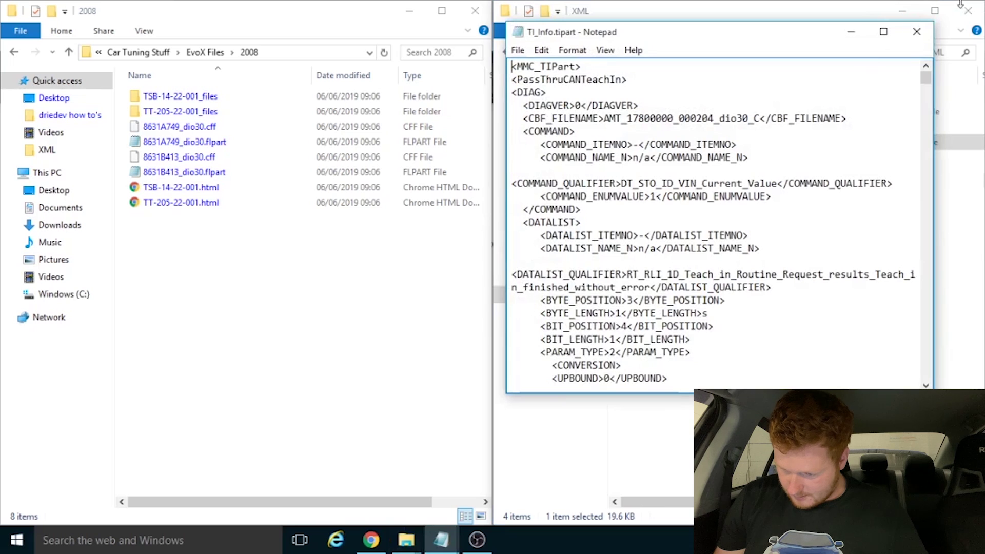
click(917, 33)
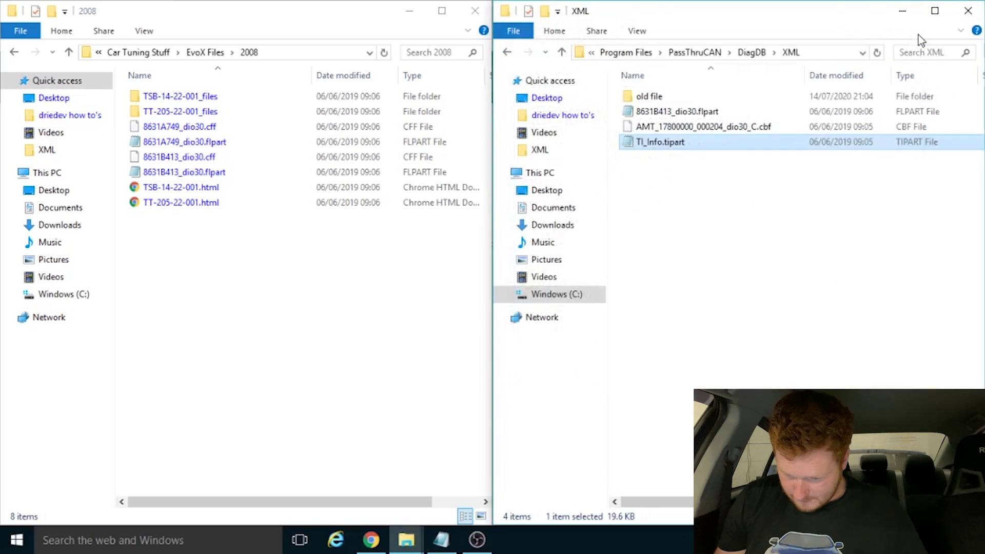
click(773, 116)
double_click(774, 116)
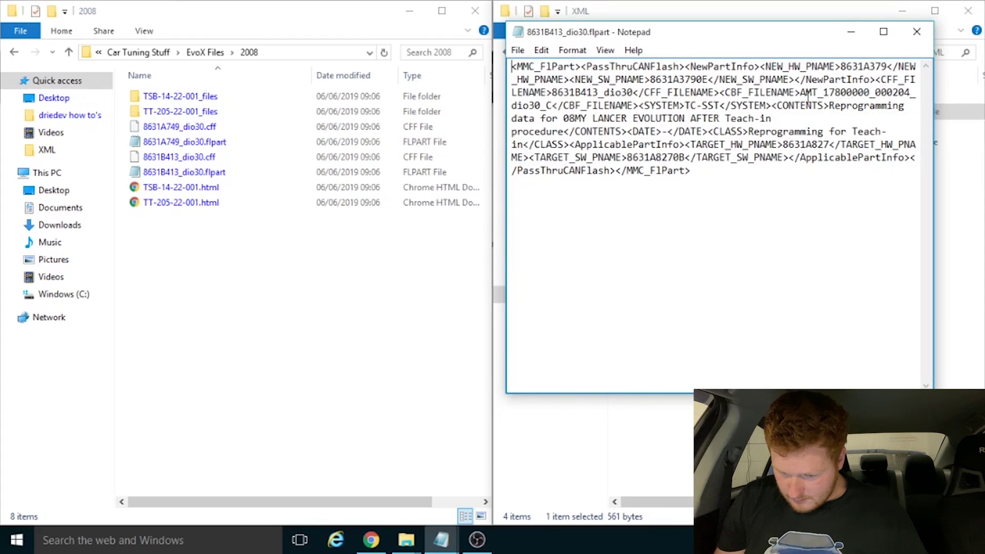
drag(759, 34, 742, 76)
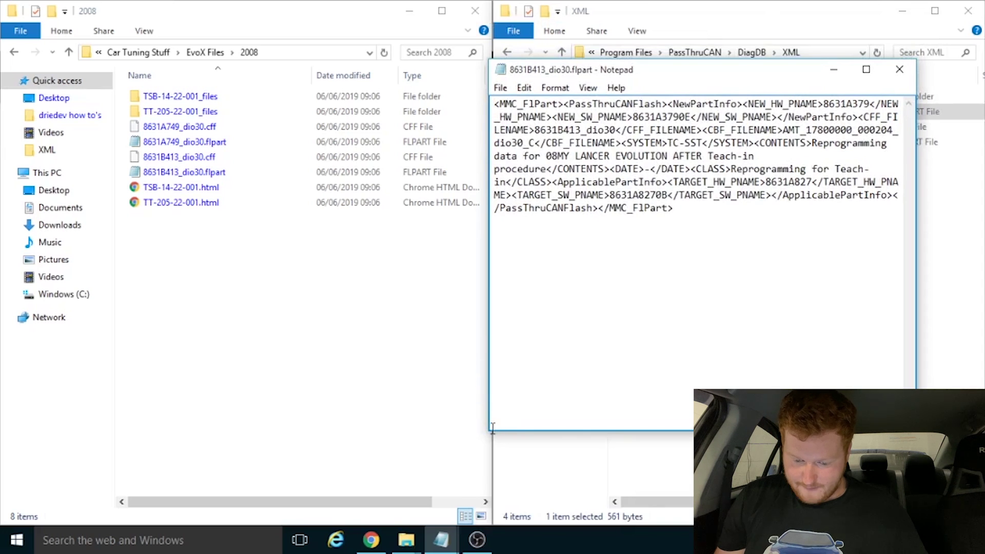
drag(488, 418, 230, 386)
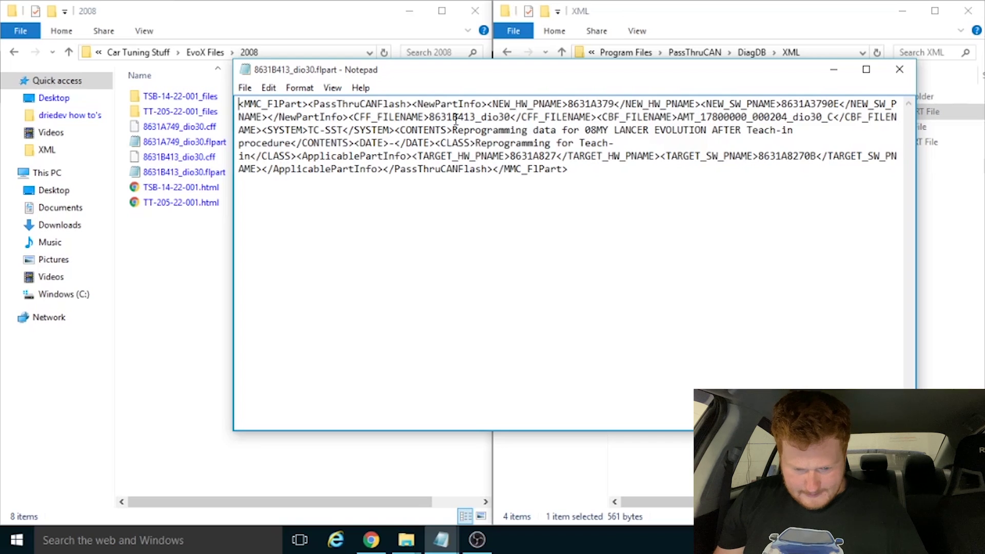
Close the Notepad window showing 8631B413_dio30.flpart
click(901, 71)
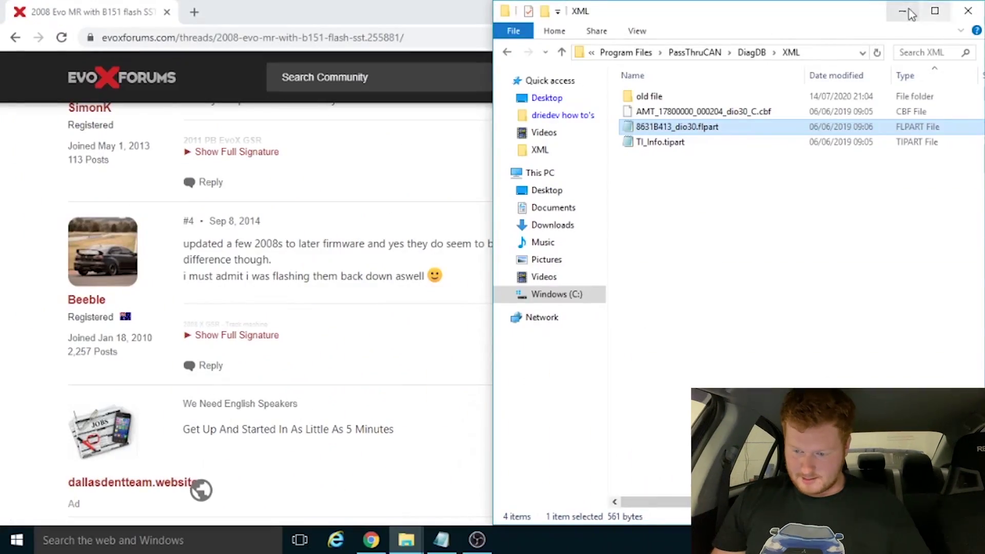
Minimize Explorer, Chrome and Notepad, then launch PassThru CAN from the desktop drivdev folder
click(903, 11)
click(955, 11)
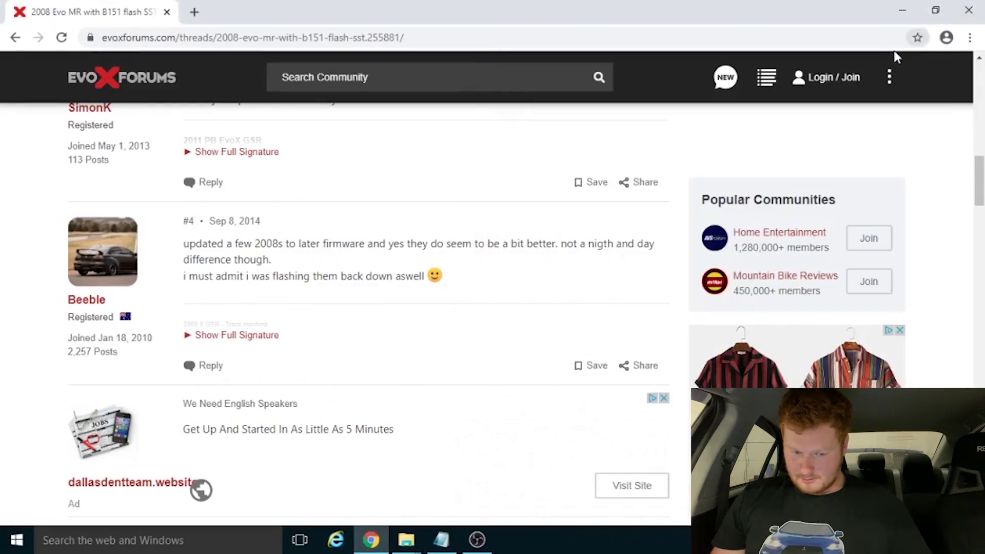
click(902, 11)
click(851, 30)
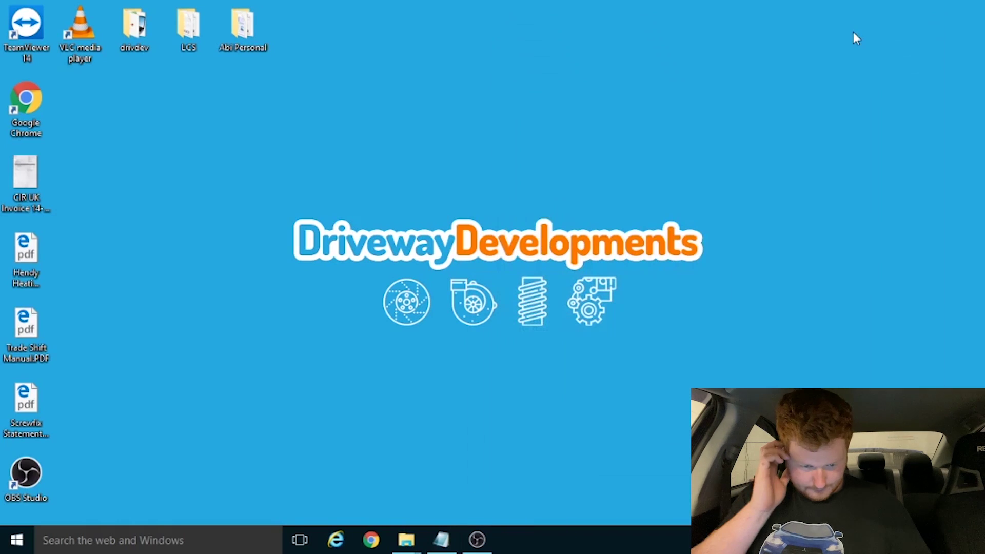
double_click(131, 29)
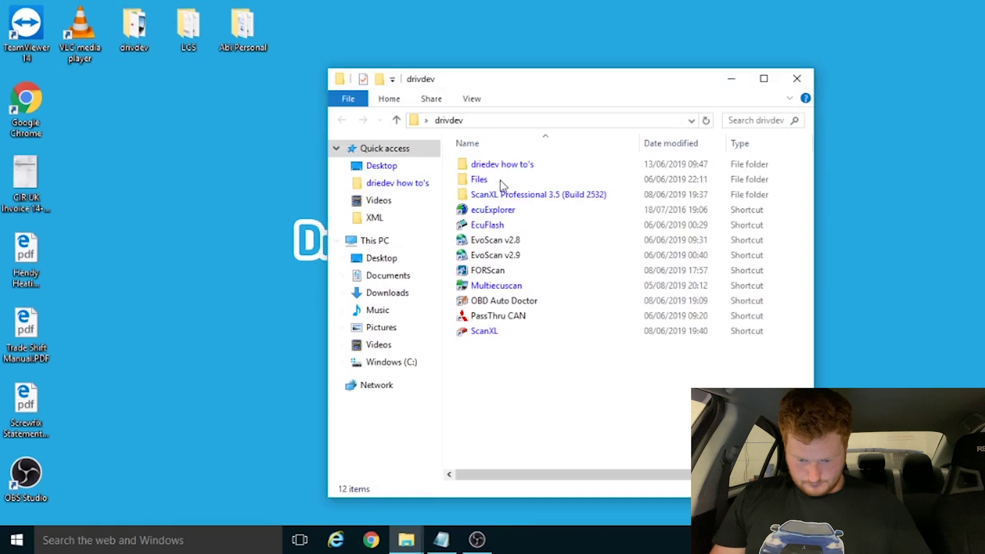
click(539, 317)
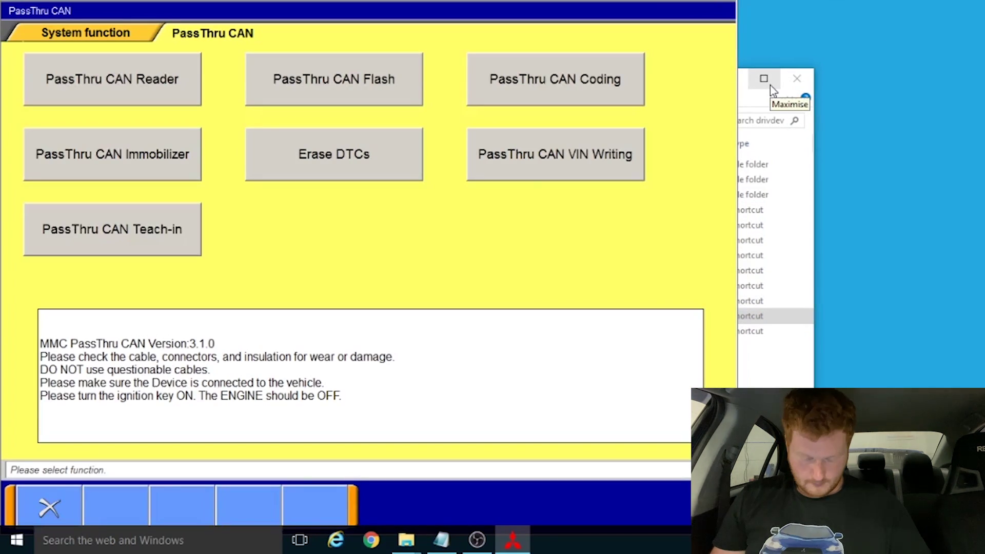
Run PassThru CAN Flash and accept the found 8631B413_dio30 reprogramming data
click(330, 77)
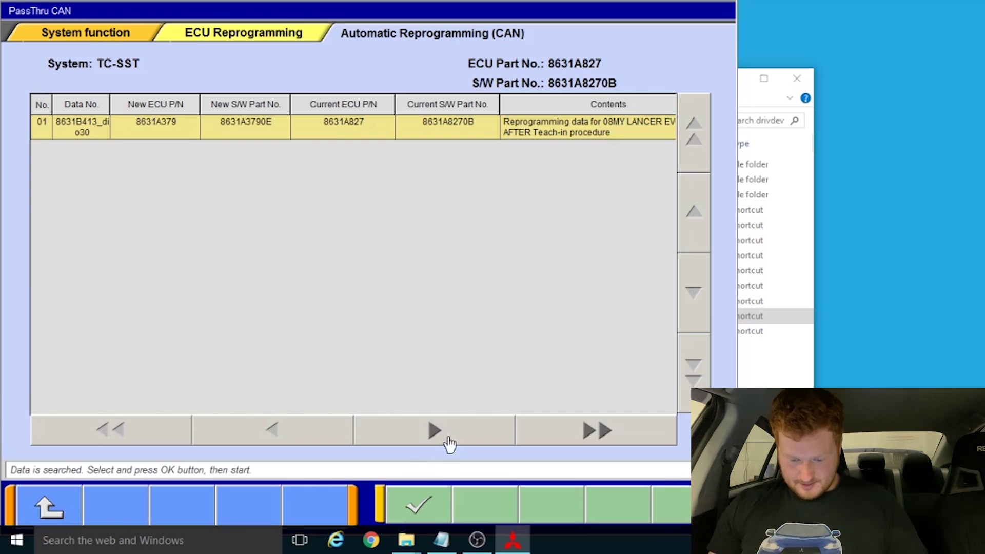
click(419, 510)
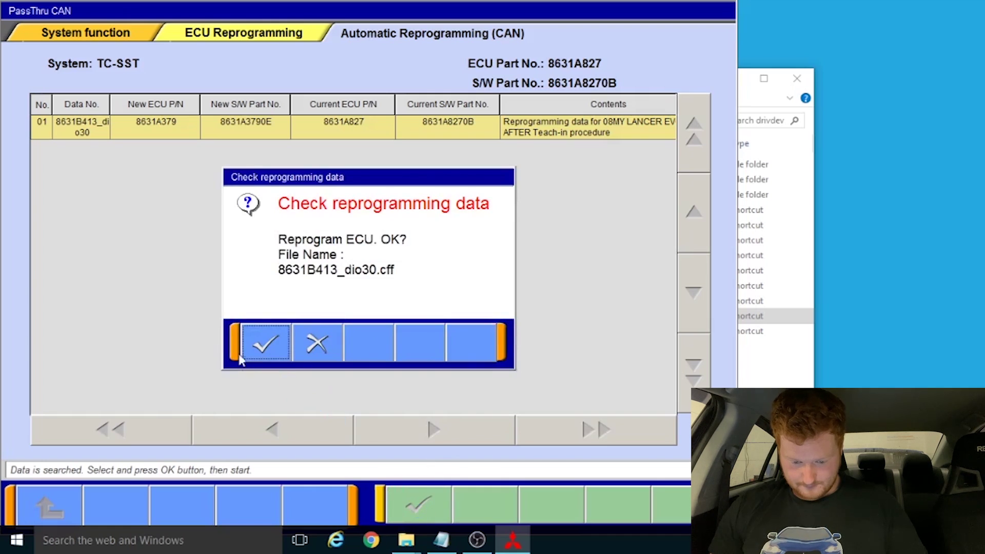
Confirm reprogramming the TC-SST ECU with 8631B413_dio30.cff and let it run to completion
click(263, 349)
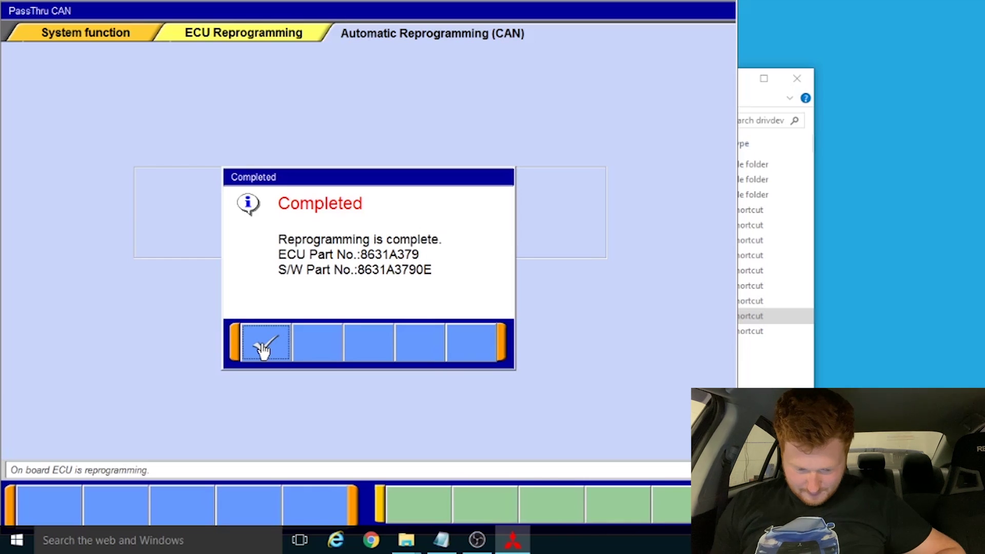
Acknowledge the reprogramming Completed notice and the ignition-cycle instructions to reach the main menu
click(263, 350)
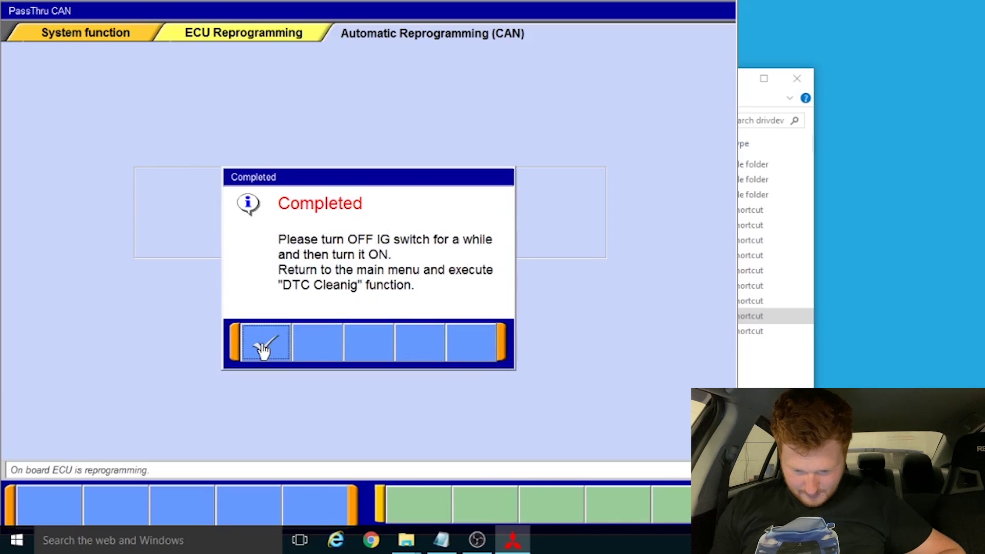
click(263, 351)
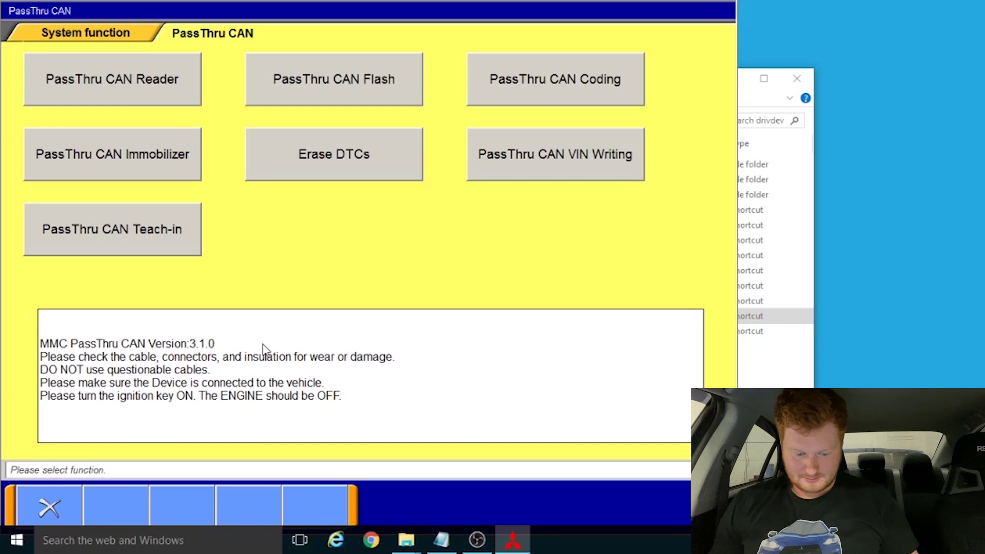
Erase the stored DTCs, confirm and dismiss the completion notice, then exit PassThru CAN
click(314, 169)
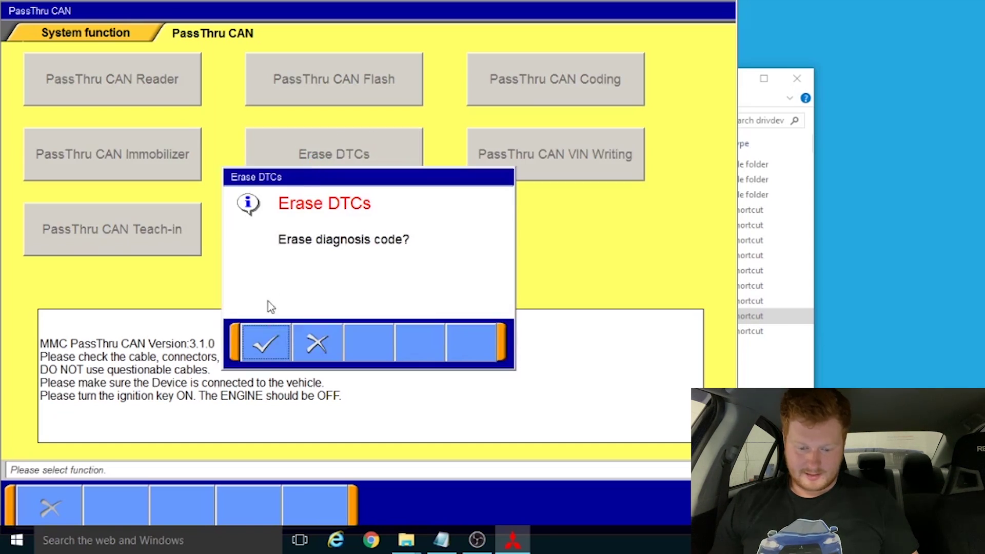
click(268, 345)
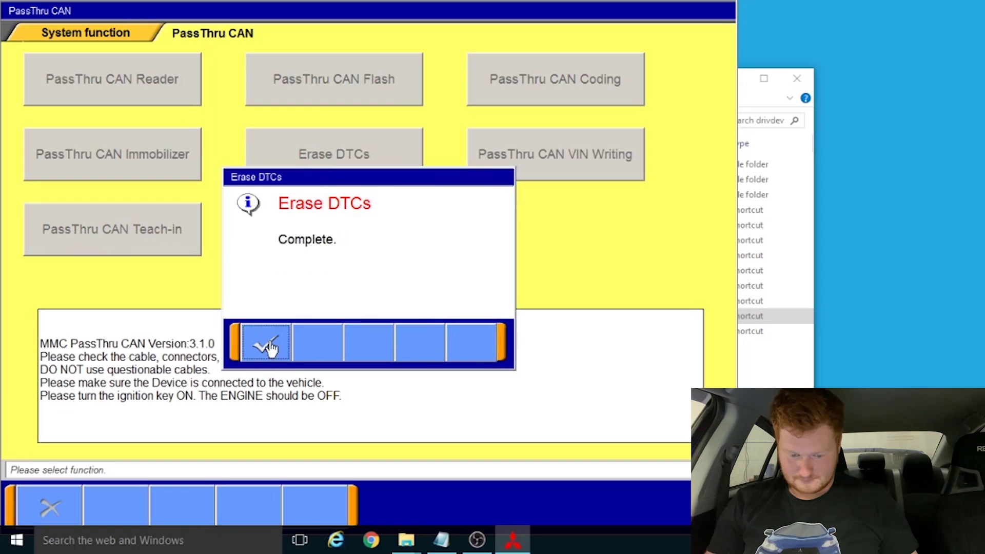
click(267, 345)
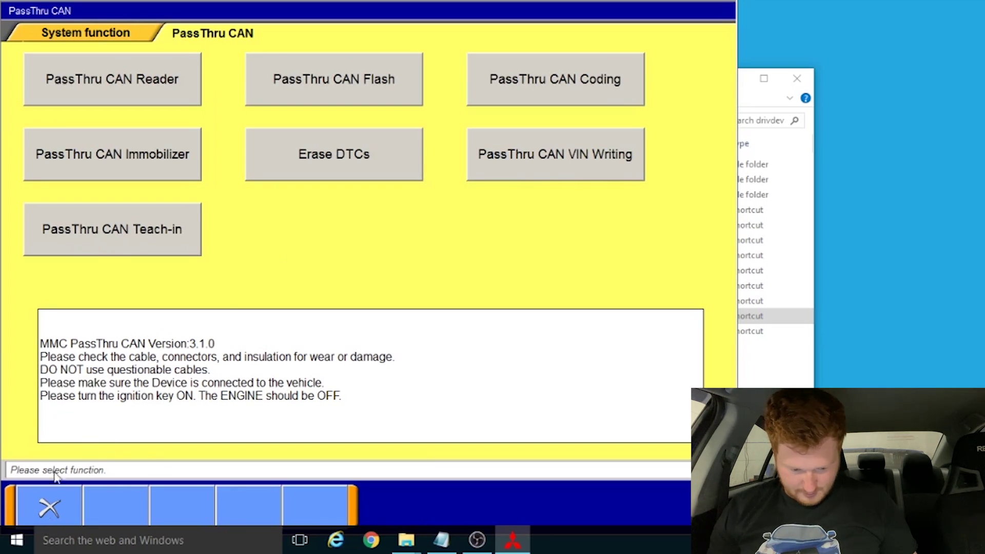
click(49, 509)
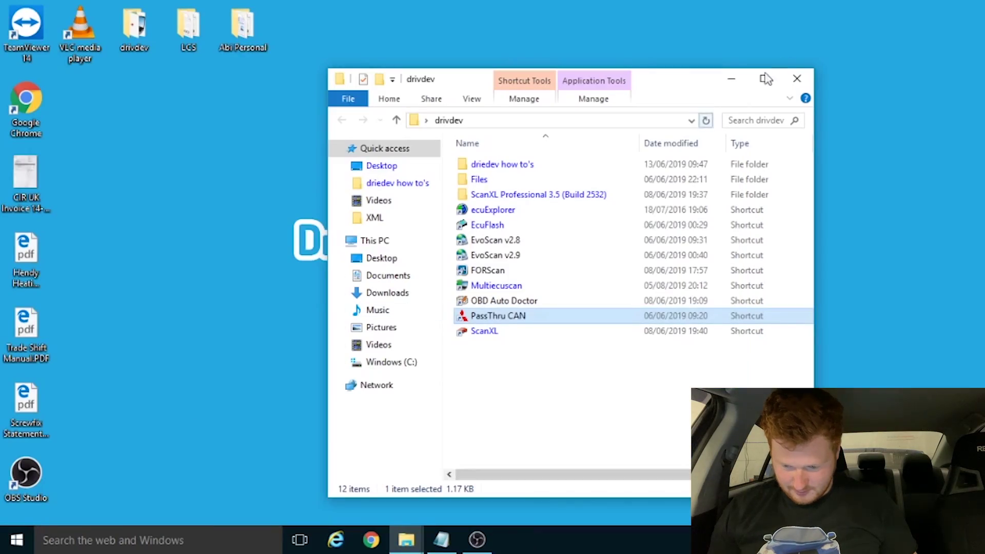